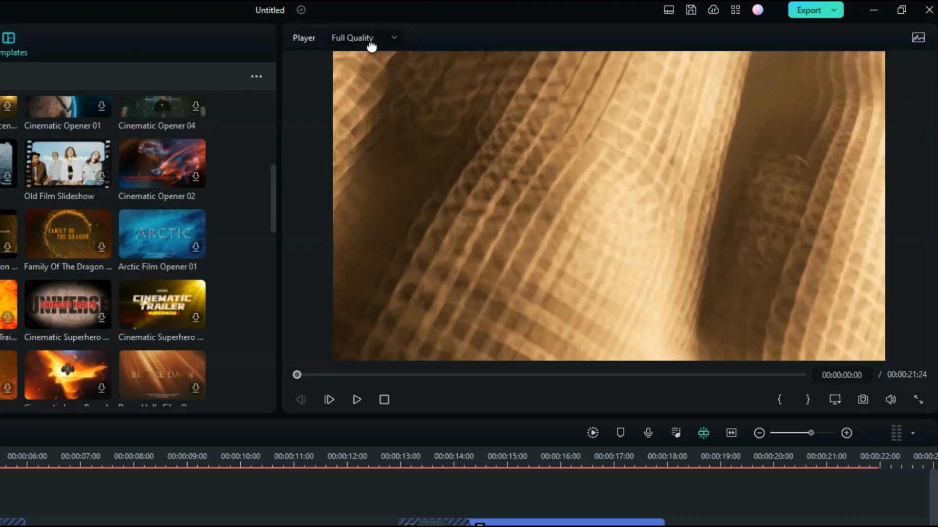
Step: Set the player's preview quality to 1/2 Quality and render the timeline preview
click(394, 41)
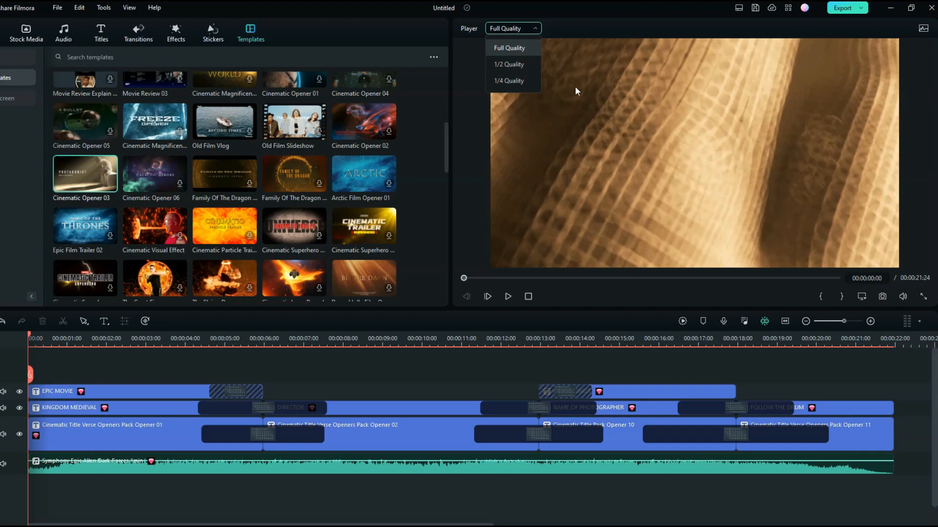
click(519, 65)
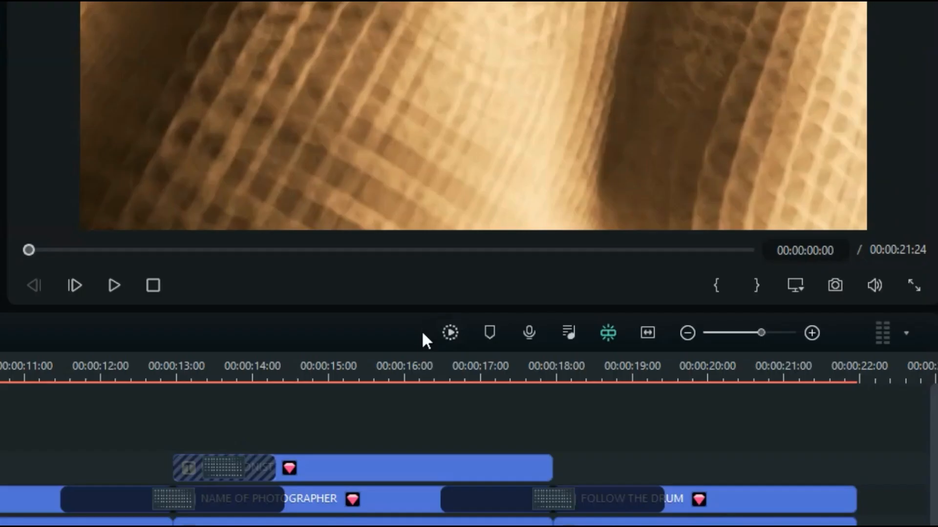
click(449, 333)
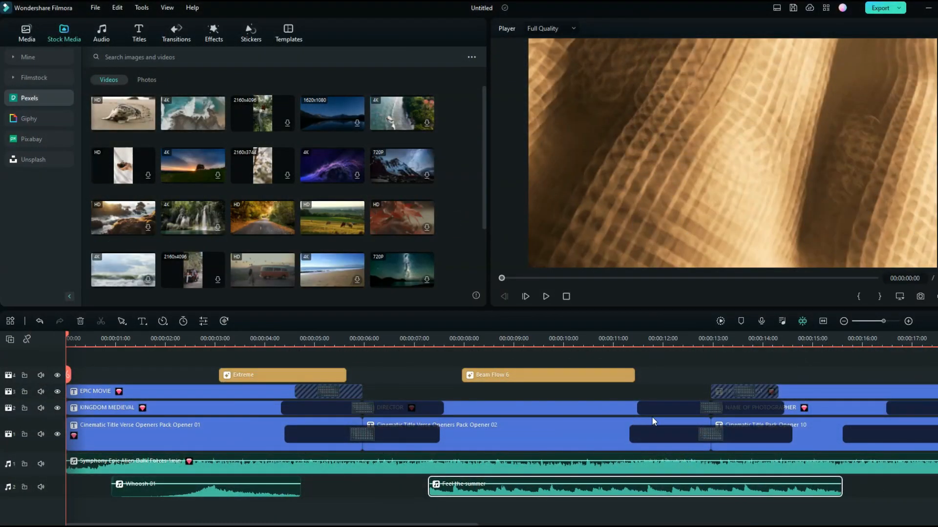
Step: Group the Extreme, Beam Flow 6, DIRECTOR, Feel the summer and Whoosh 01 clips with the third-track title starting at 13 seconds
click(822, 322)
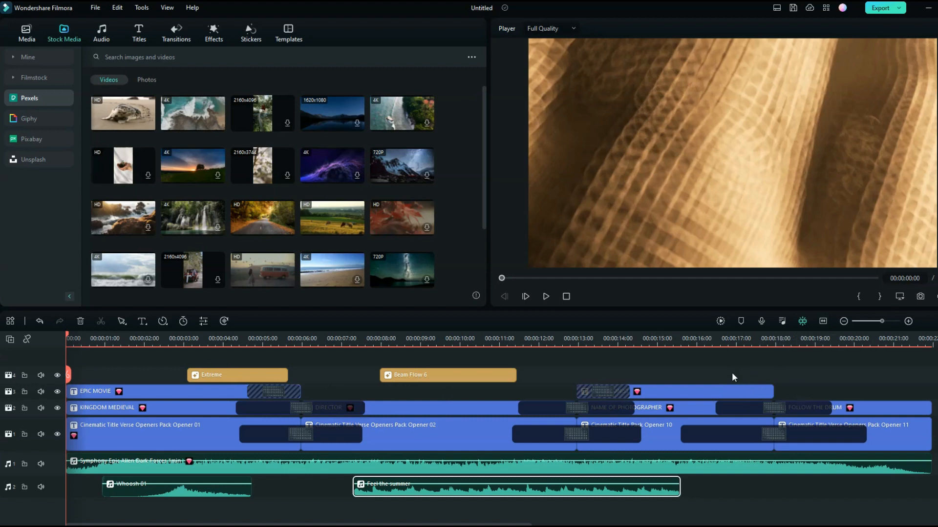
click(269, 375)
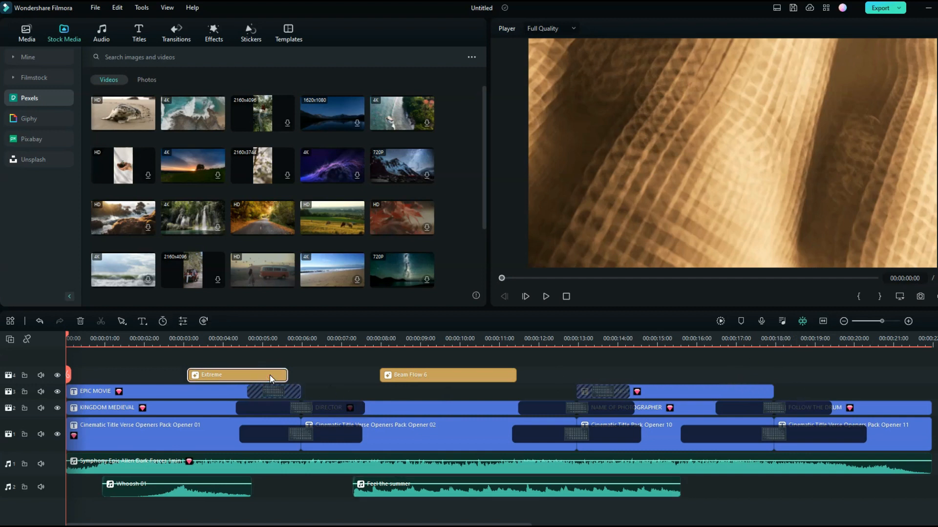
ctrl+click(432, 378)
ctrl+click(452, 405)
ctrl+click(649, 394)
ctrl+click(537, 488)
ctrl+click(235, 491)
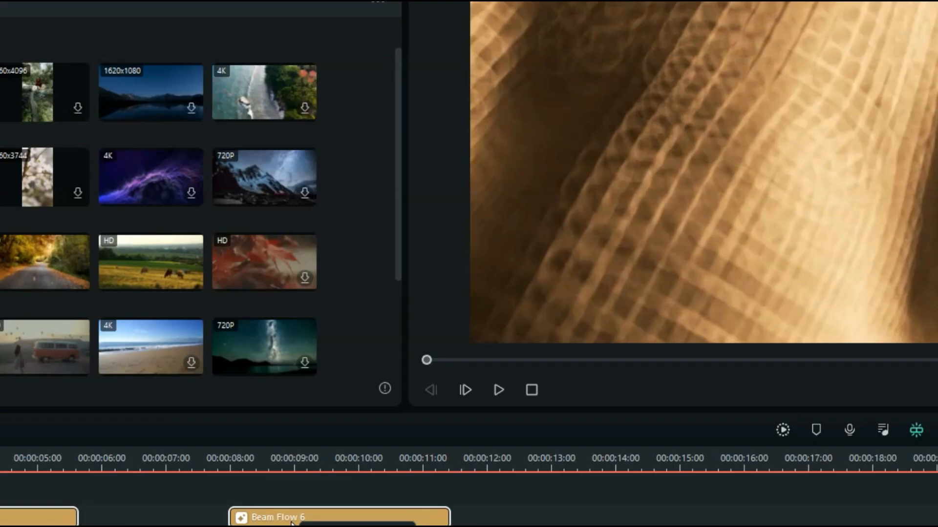
right_click(292, 523)
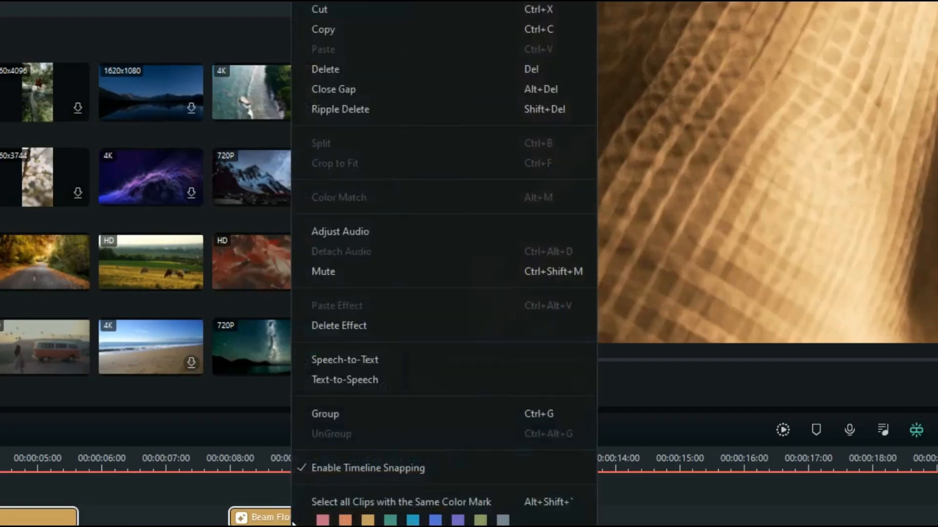
click(360, 413)
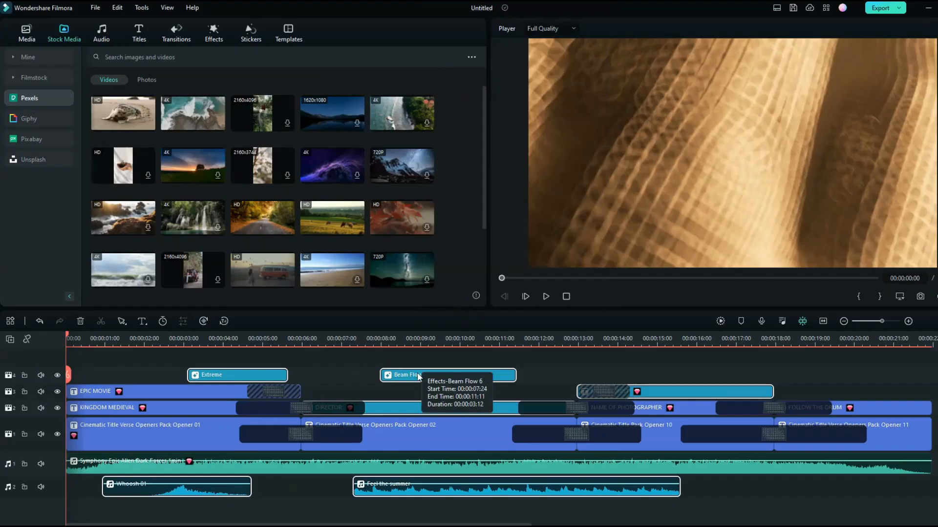
Step: Move the grouped clips about a third of a second later and onto higher video tracks, and ungroup them
drag(289, 517, 310, 519)
mouse_move(431, 375)
mouse_down()
mouse_move(465, 375)
mouse_move(377, 383)
mouse_move(565, 366)
mouse_move(422, 368)
mouse_move(568, 366)
mouse_move(432, 372)
mouse_up()
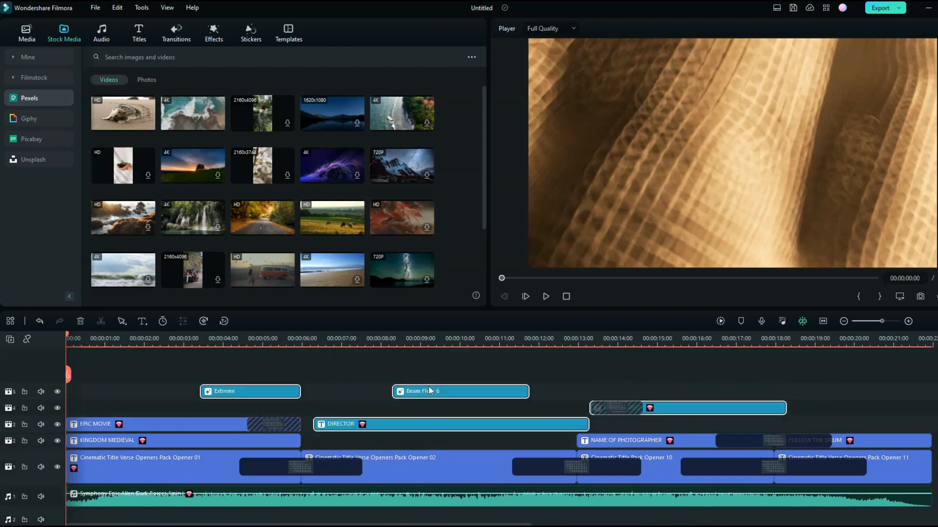
right_click(431, 392)
click(464, 324)
scroll(523, 397, down, 3)
scroll(523, 402, up, 2)
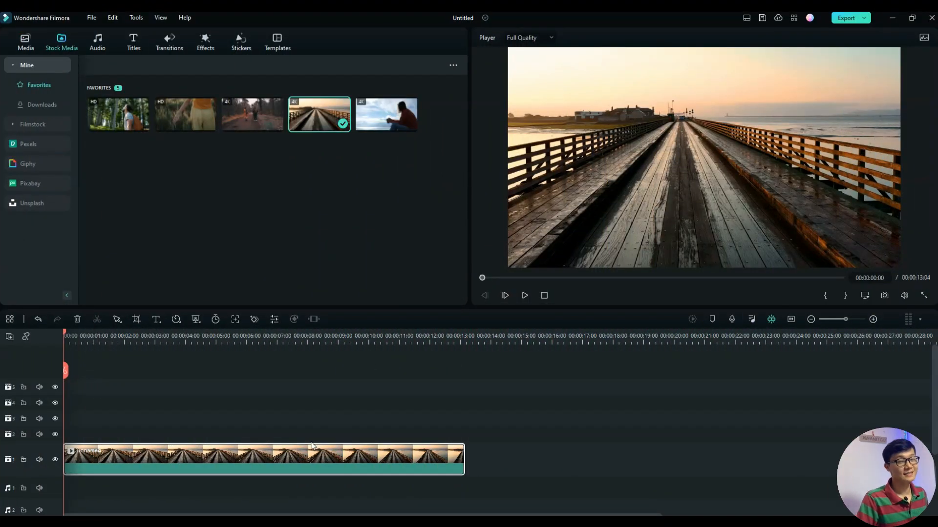
Step: Preview the pier clip and adjust its color, setting exposure to -23.68 and brightness to -10.70, and apply the color changes
click(521, 296)
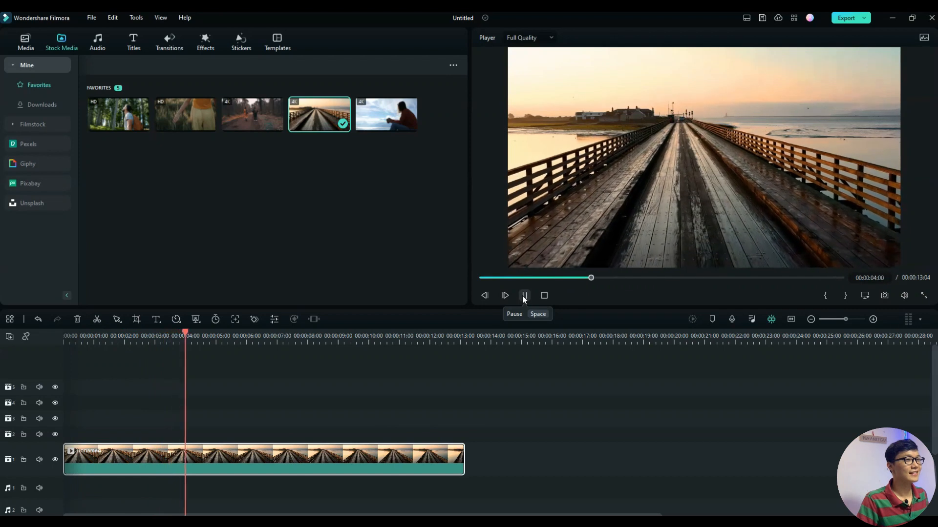
click(523, 296)
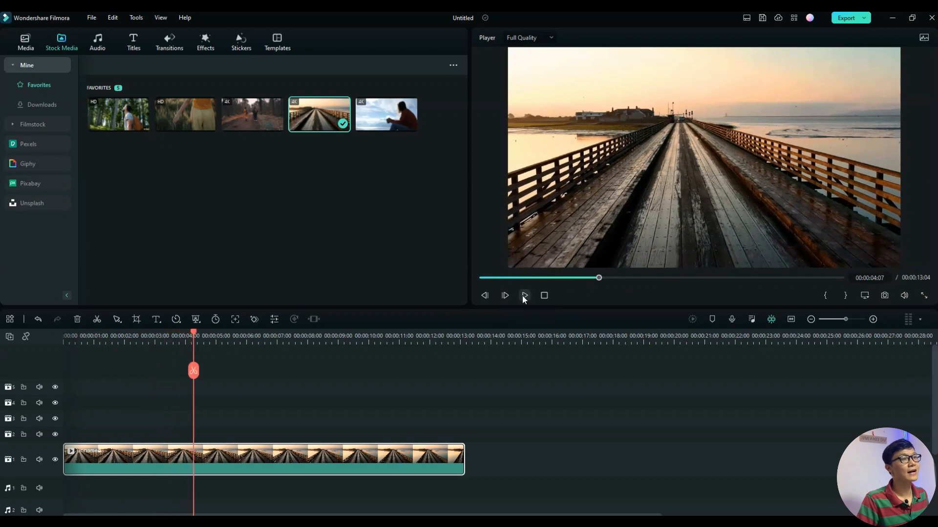
double_click(272, 454)
scroll(165, 96, up, 3)
drag(213, 187, 174, 186)
mouse_move(213, 219)
mouse_down()
mouse_move(181, 219)
mouse_move(221, 219)
mouse_up()
scroll(241, 194, down, 1)
scroll(216, 225, down, 1)
drag(213, 166, 191, 172)
scroll(210, 198, down, 1)
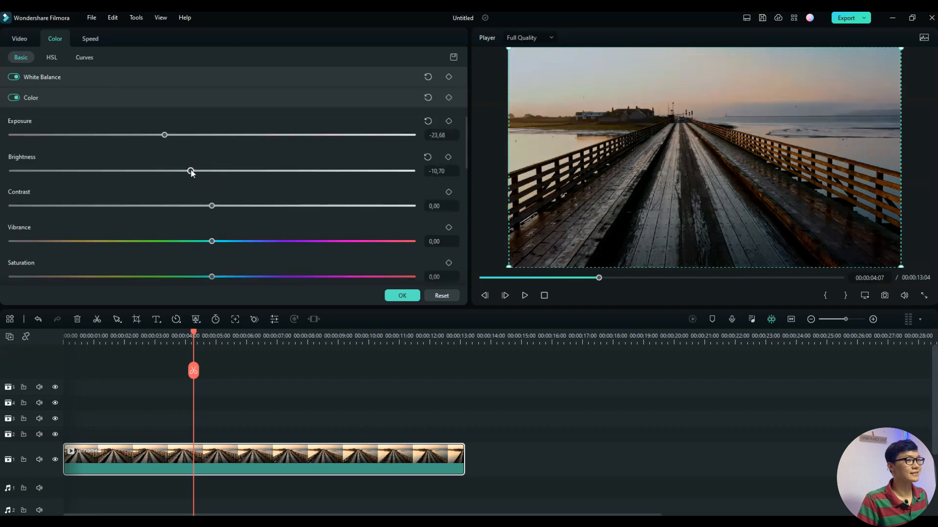
scroll(186, 208, down, 1)
drag(212, 247, 189, 247)
click(402, 295)
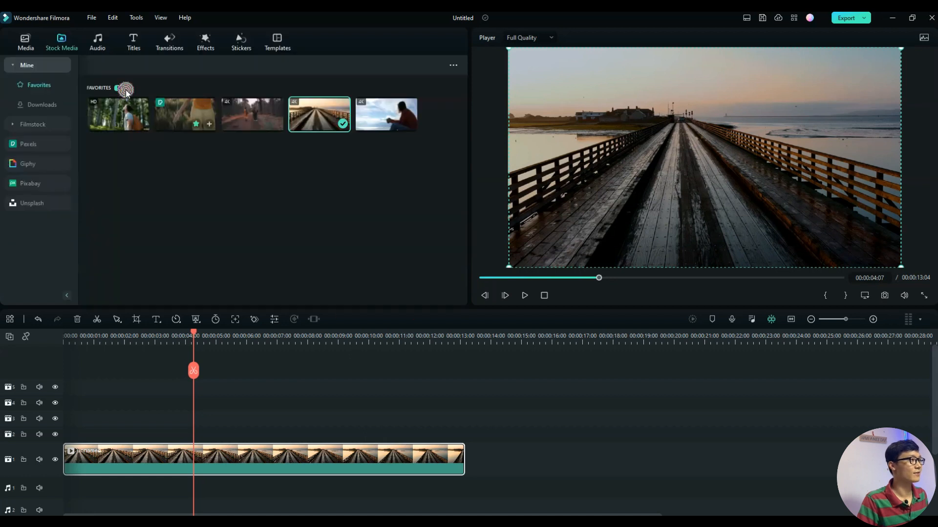
Step: Apply the Beam Flow 6 effect from the favorite effects to the pier clip
click(206, 41)
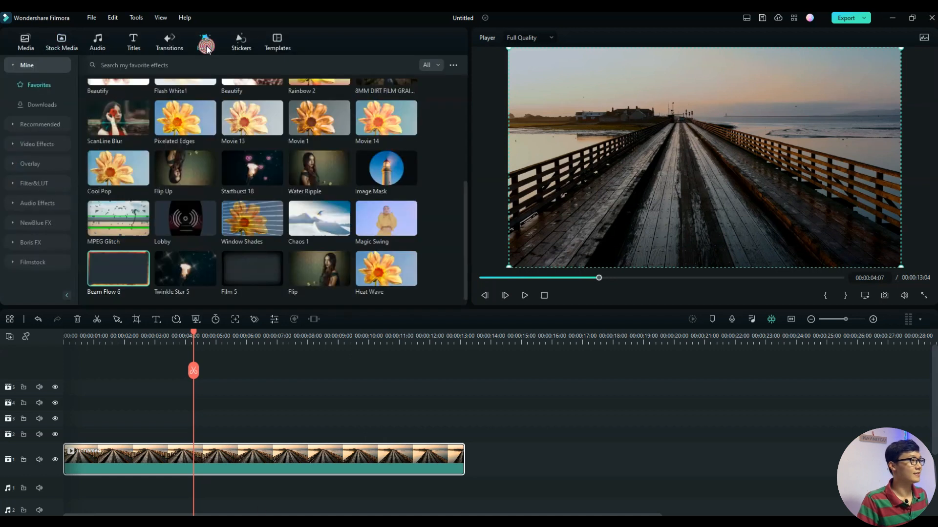
drag(128, 276, 250, 381)
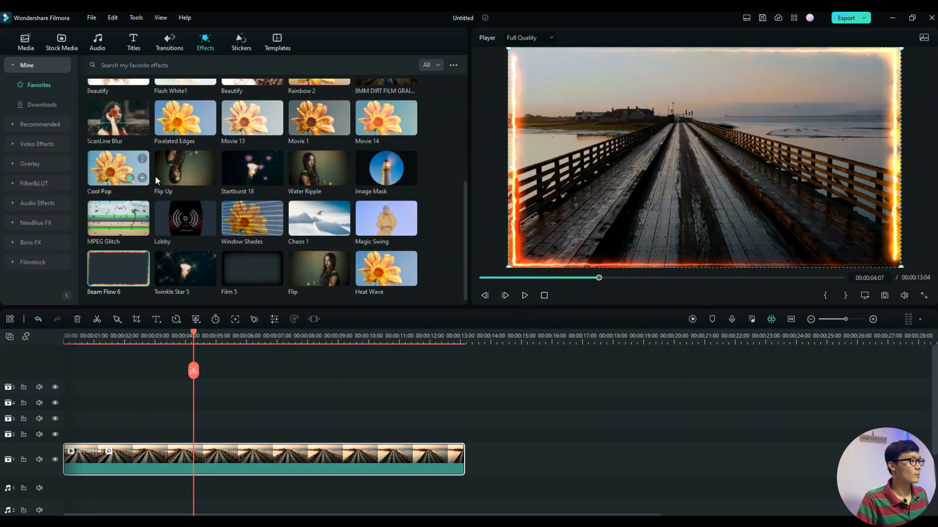
scroll(155, 181, up, 4)
Step: Add the HD Pexels stock video of grazing cows to the pier clip's track at about 14 seconds, leaving a gap
click(26, 45)
click(69, 47)
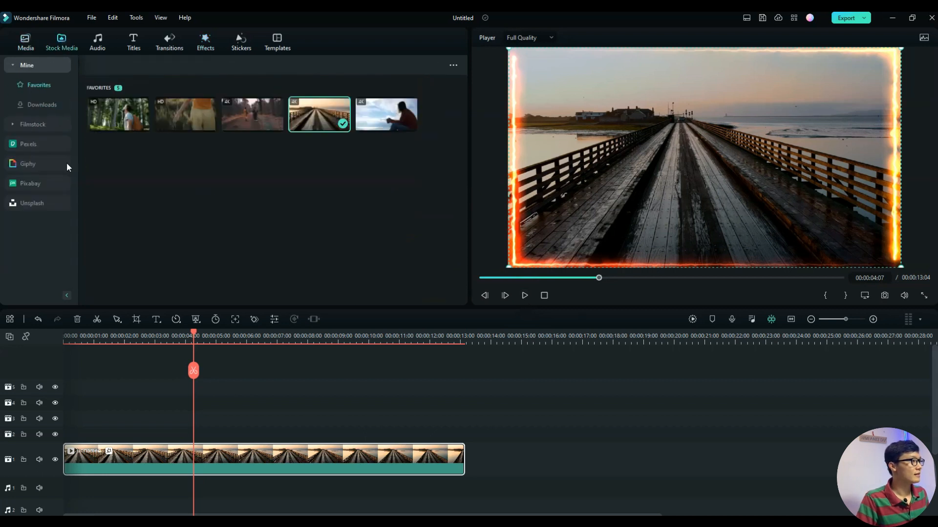
click(39, 106)
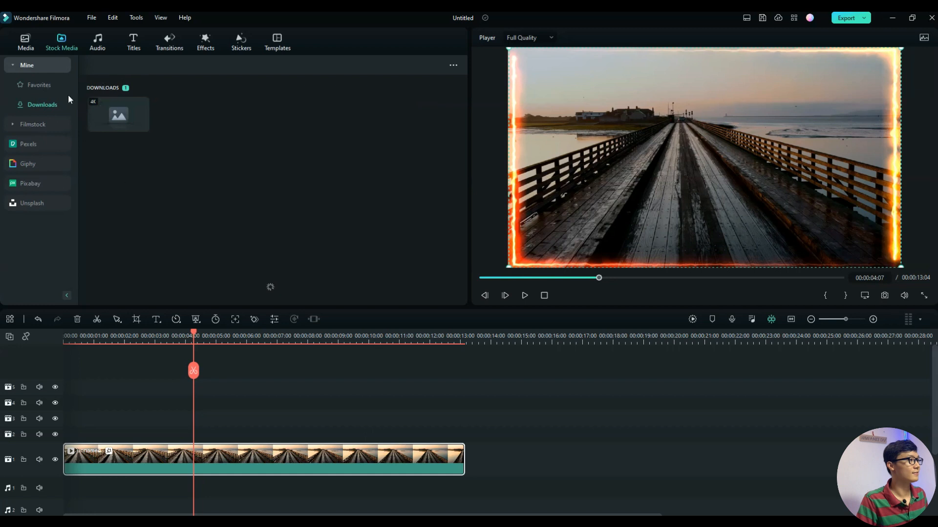
click(55, 144)
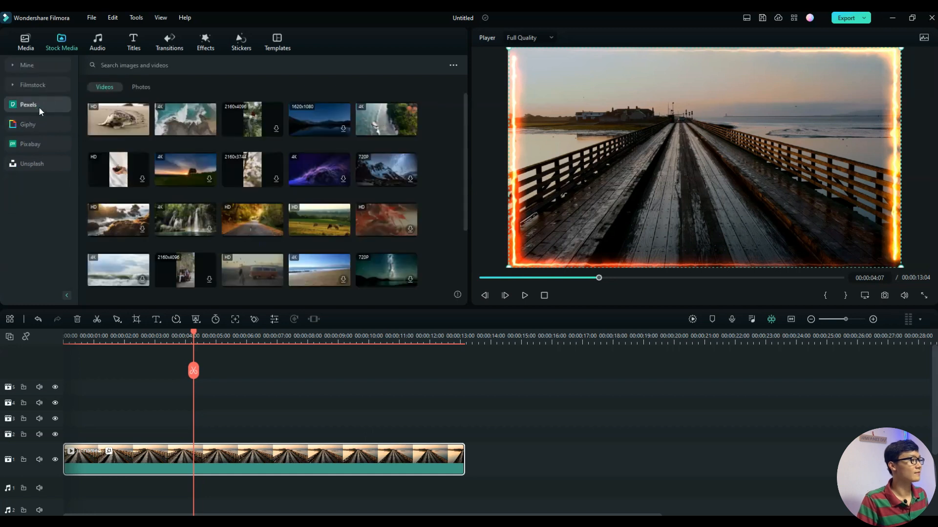
drag(310, 214, 496, 462)
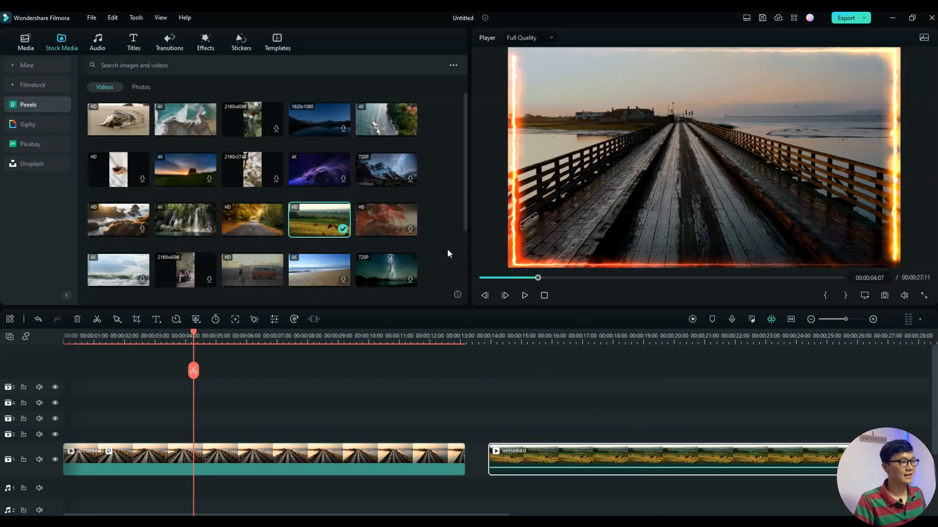
Step: Copy the pier clip's effects and paste them onto the grazing cows clip
click(345, 461)
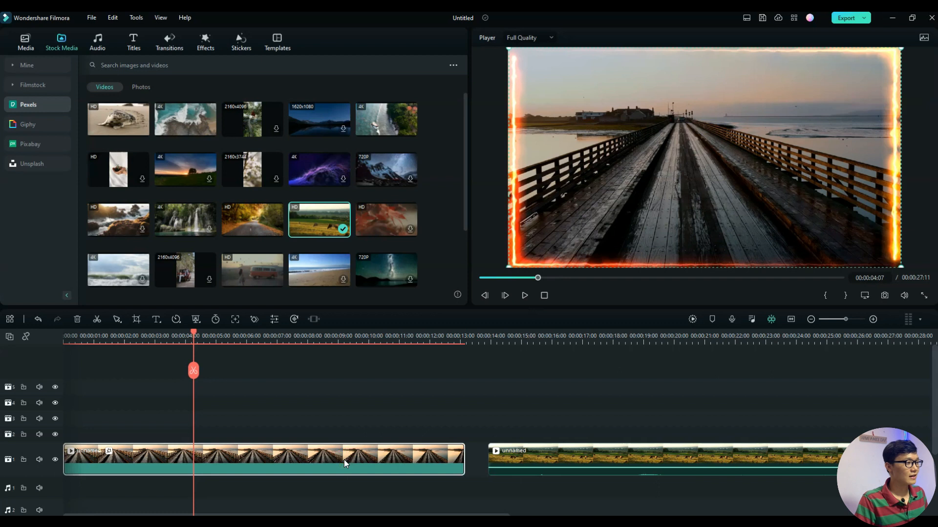
right_click(343, 463)
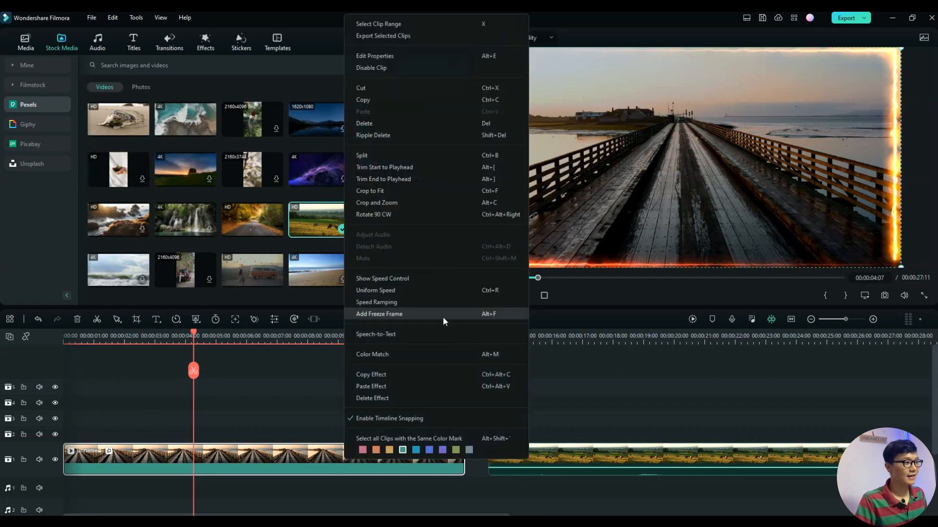
click(400, 374)
click(638, 460)
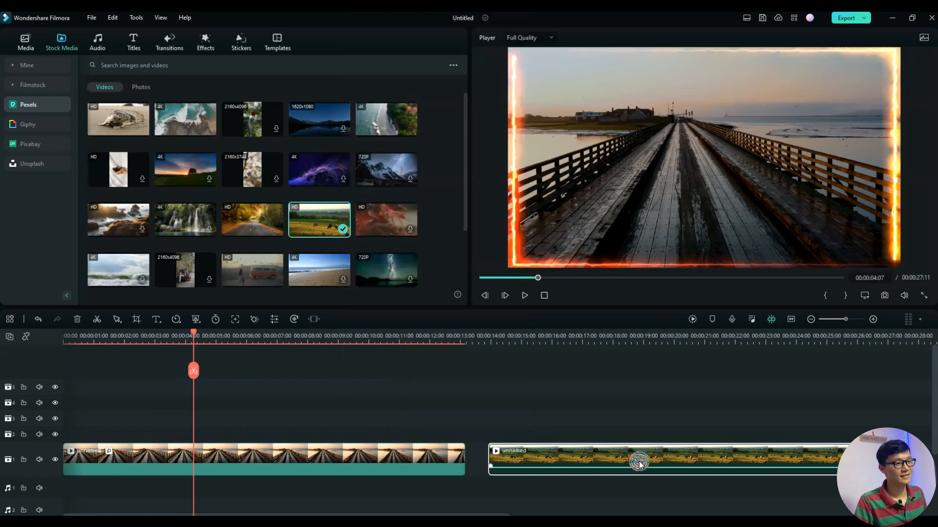
right_click(639, 459)
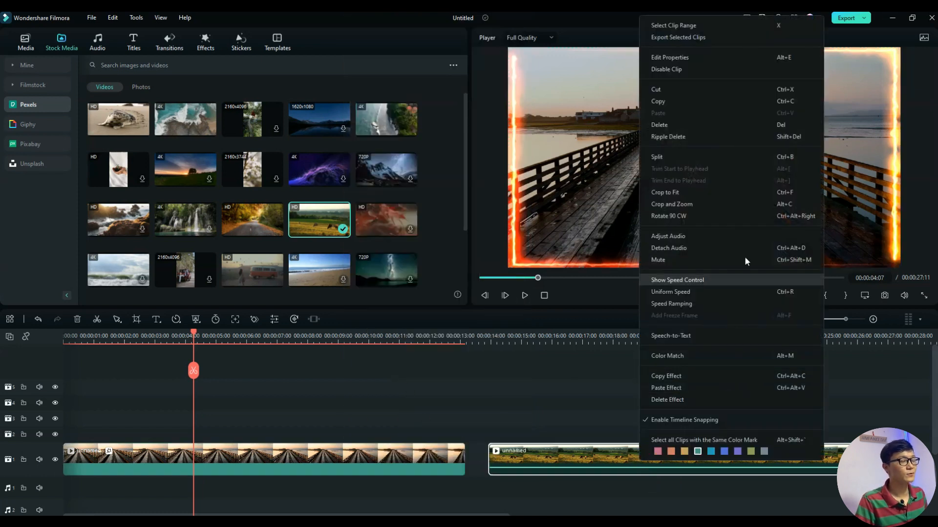
click(679, 389)
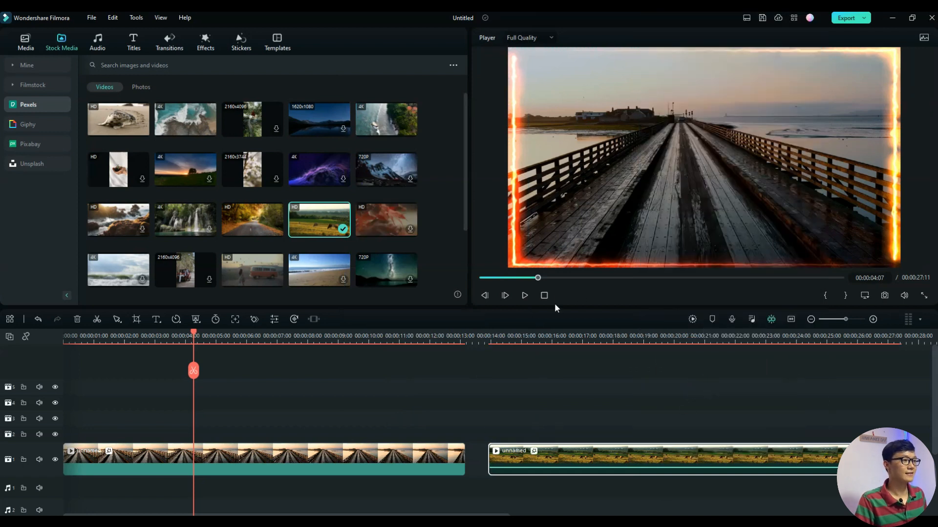
Step: Play the grazing cows clip from its start to check the pasted effects, and return the playhead to 00:00:12:15
drag(197, 336, 483, 336)
click(524, 297)
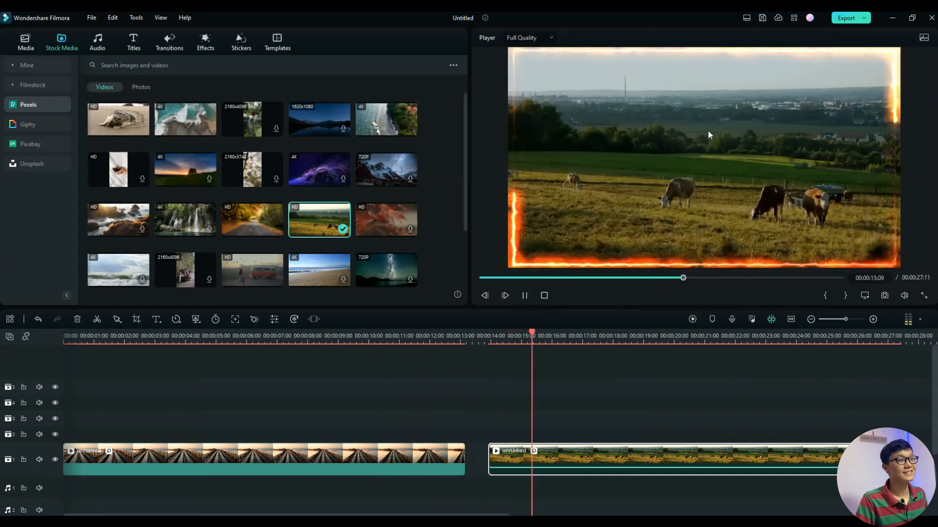
key(space)
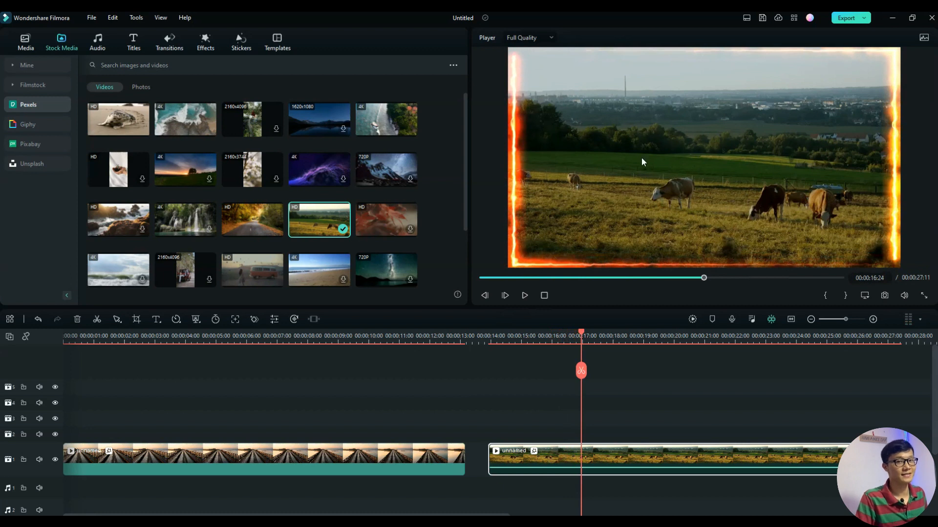
drag(580, 335, 447, 335)
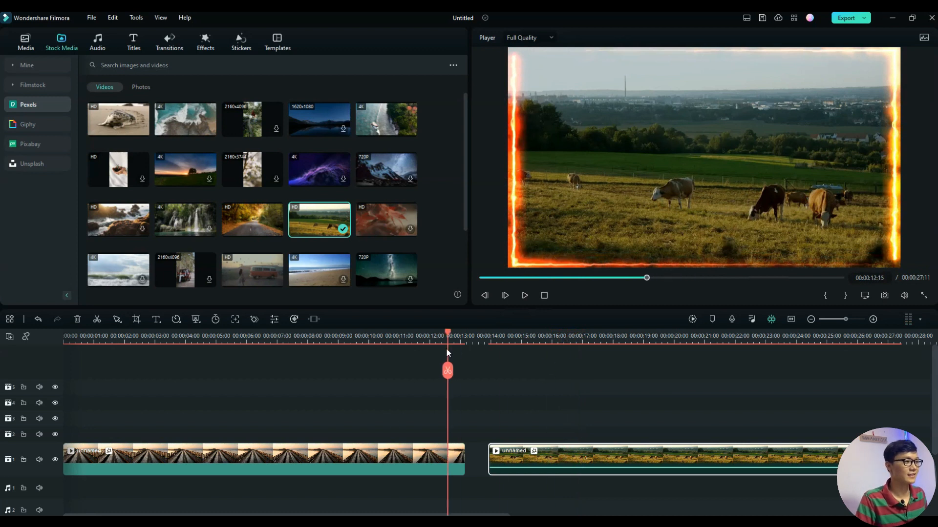